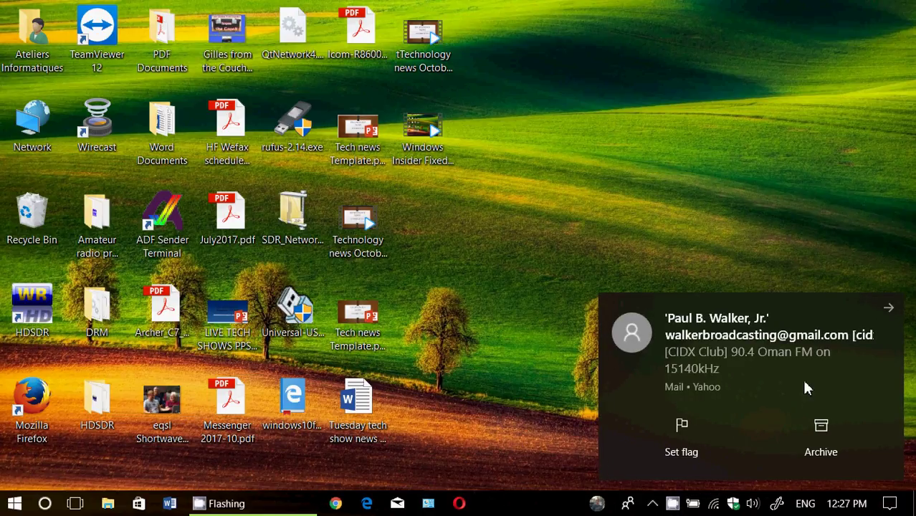
- Archive the Yahoo mail toast notification to dismiss it from the desktop
{"action": "left_click", "coordinate": [821, 437]}
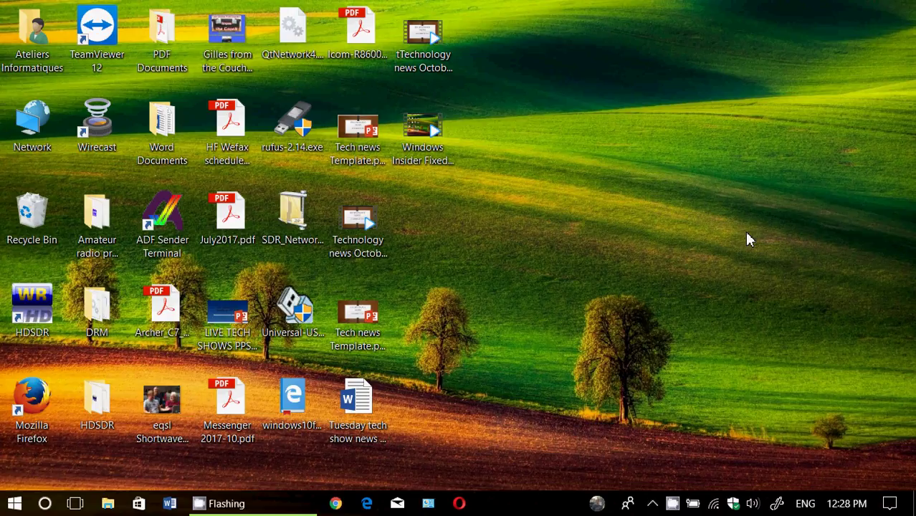
{"action": "left_click", "coordinate": [6, 507]}
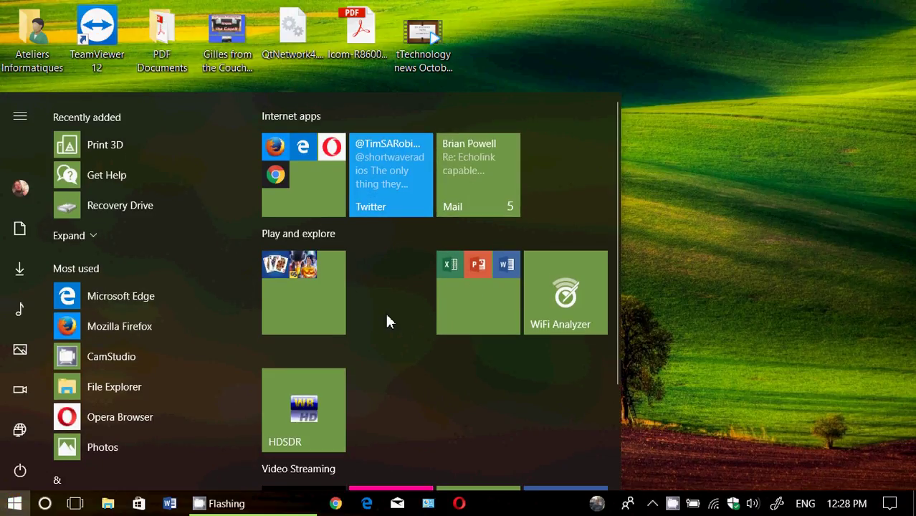
{"action": "scroll", "coordinate": [361, 404], "scroll_direction": "down", "scroll_amount": 3}
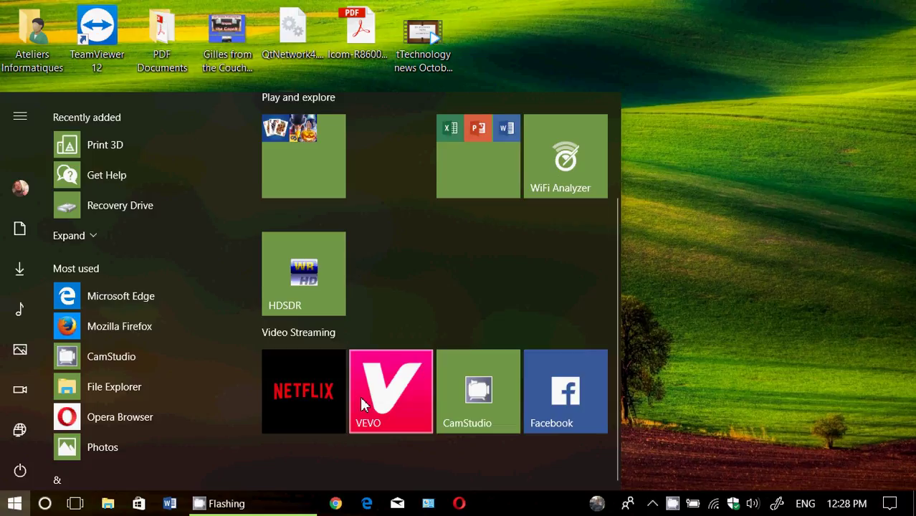
{"action": "scroll", "coordinate": [378, 316], "scroll_direction": "up", "scroll_amount": 3}
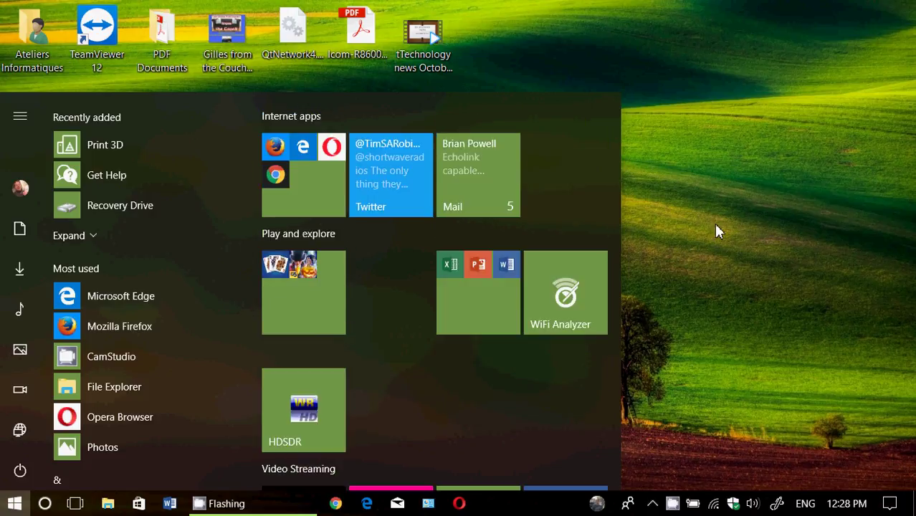
- Close the app list and open the Action Center, which shows no new notifications
{"action": "left_click", "coordinate": [716, 226]}
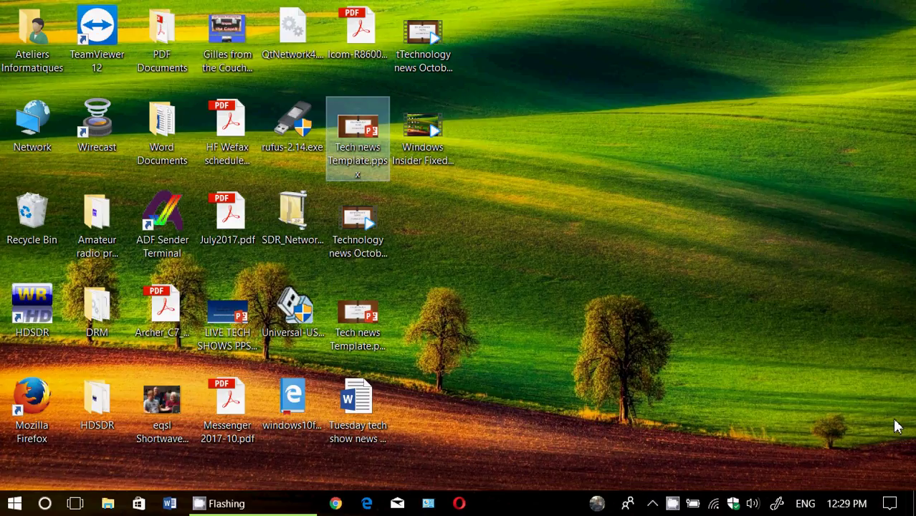
{"action": "left_click", "coordinate": [891, 504]}
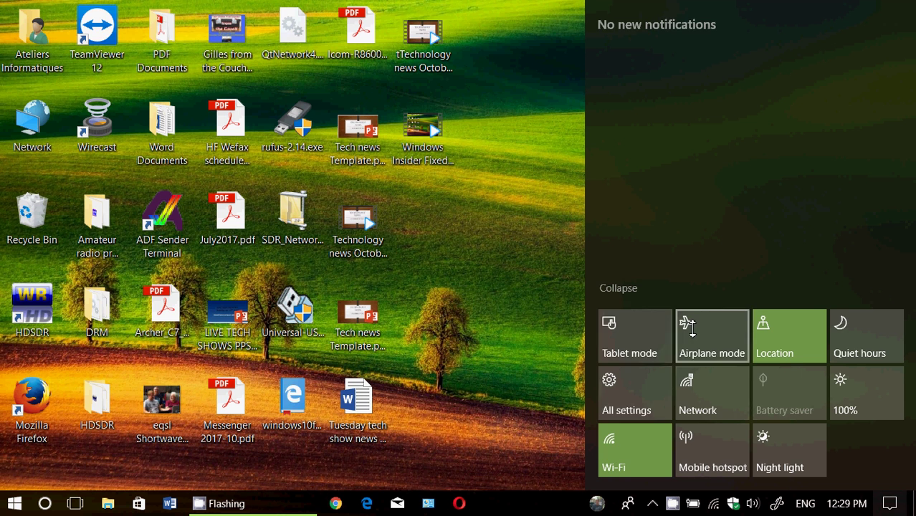
- Go to All settings > Update & Security > Recovery to show the rollback option
{"action": "left_click", "coordinate": [638, 393]}
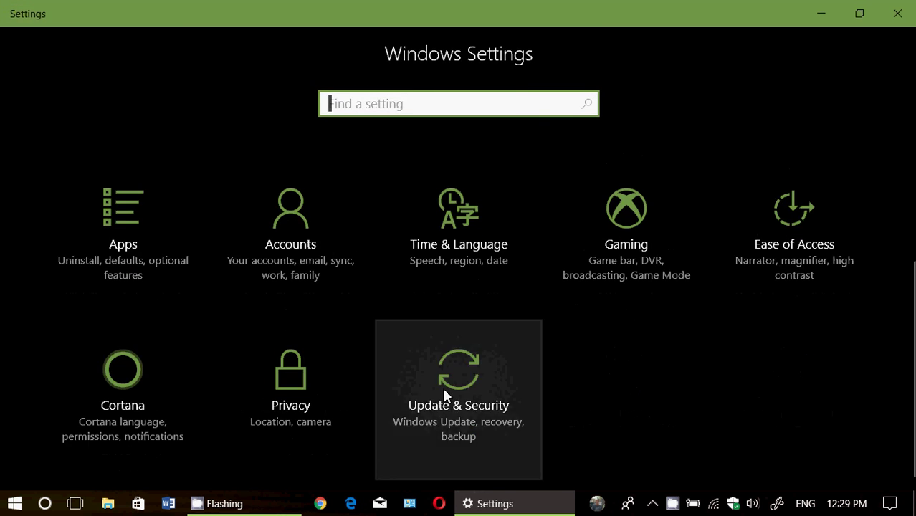
{"action": "left_click", "coordinate": [442, 387]}
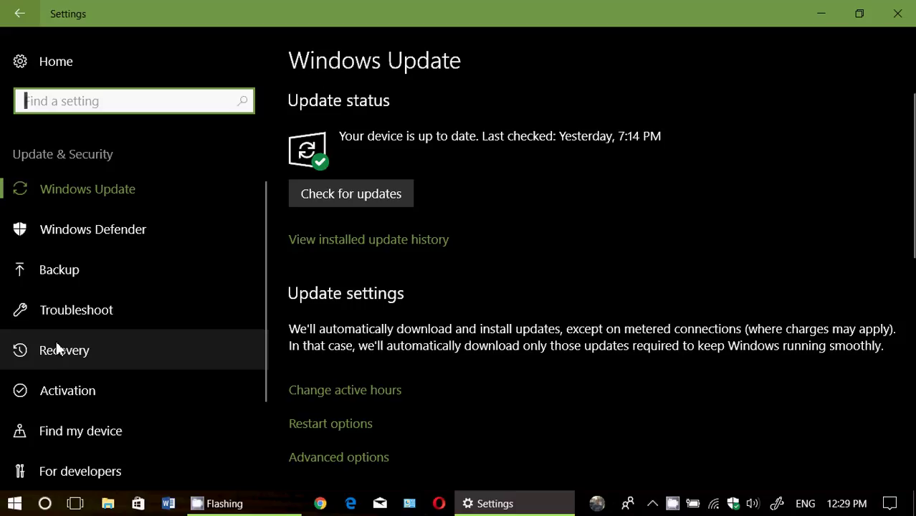
{"action": "left_click", "coordinate": [64, 349]}
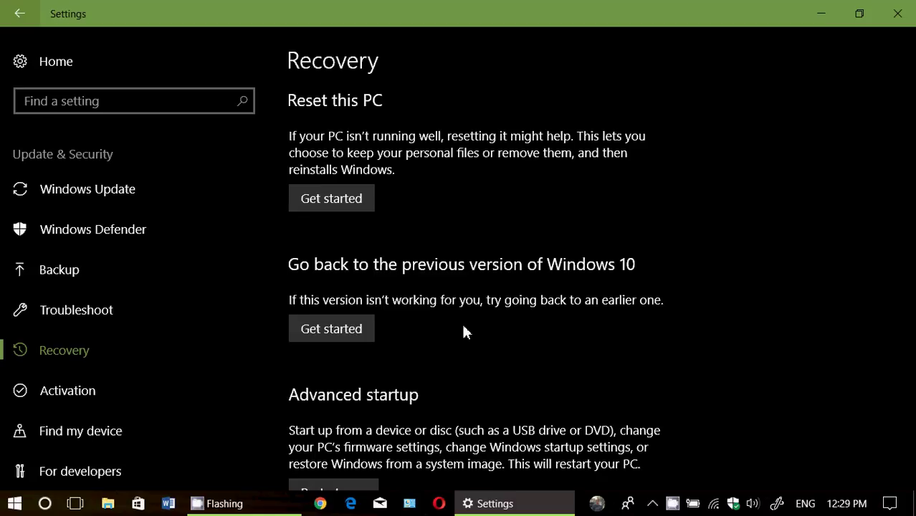
- Close the Settings window and bring up the CamStudio recorder from the taskbar
{"action": "left_click", "coordinate": [898, 13]}
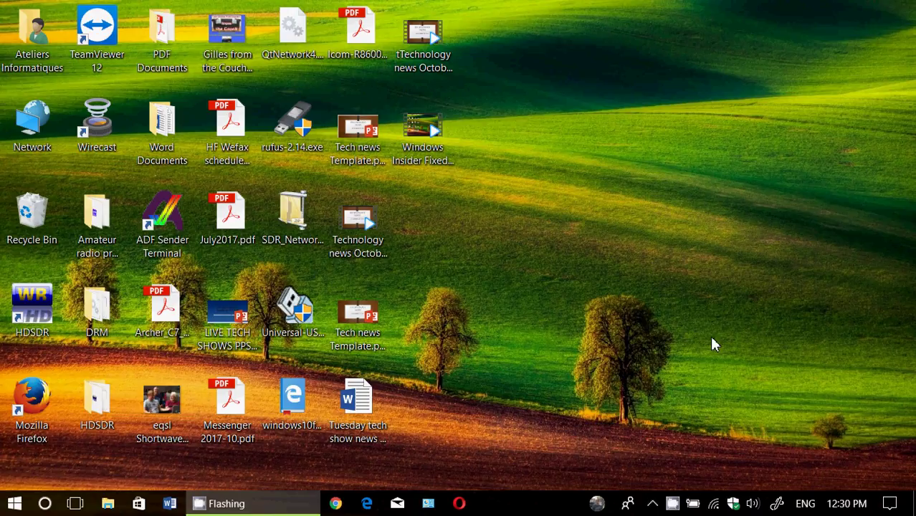
{"action": "left_click", "coordinate": [670, 507]}
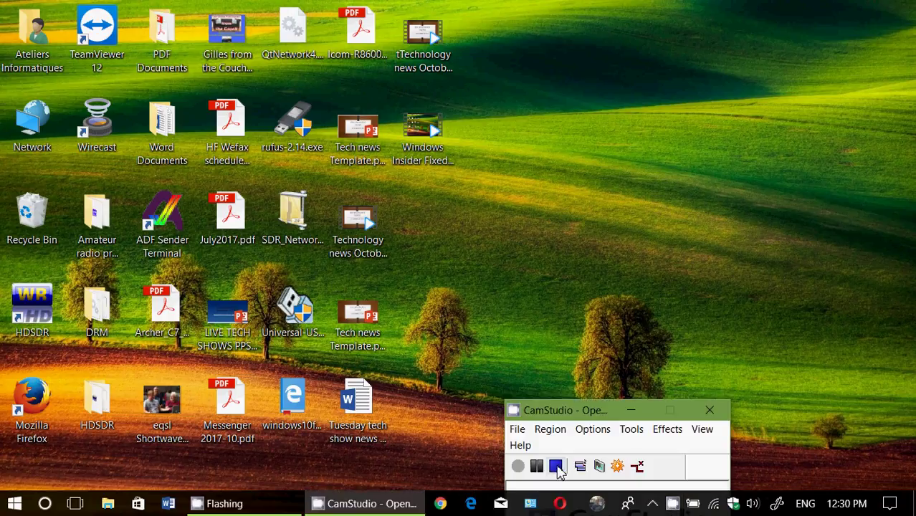